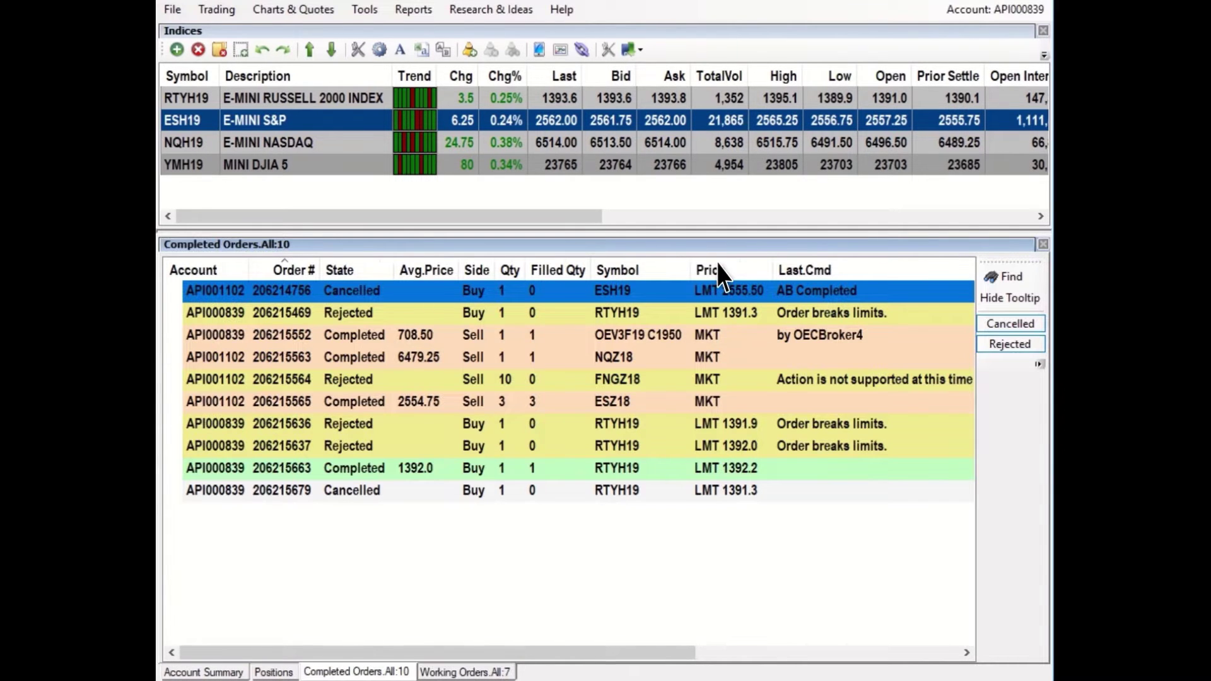
Switch the lower panel from Completed Orders to the Working Orders list with its seven ESH19 orders.
{"action": "key", "text": "ctrl+Tab"}
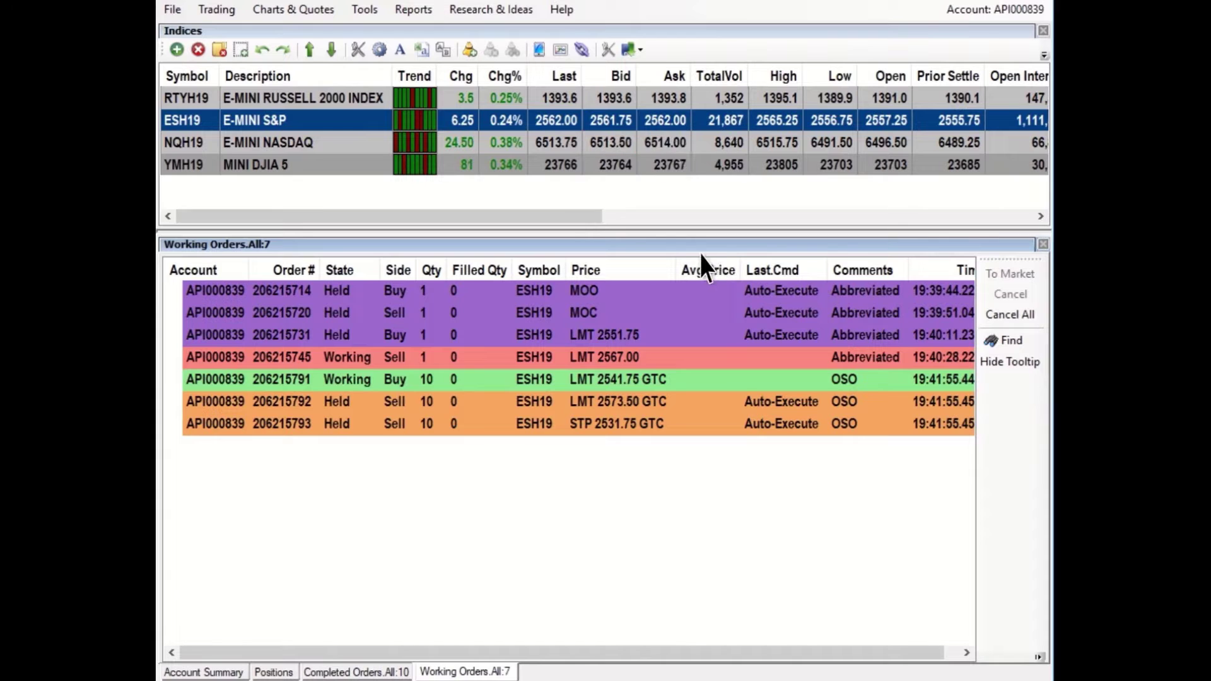
Open Trading > Position & Order Management to reach the Completed Orders view.
{"action": "left_click", "coordinate": [236, 9]}
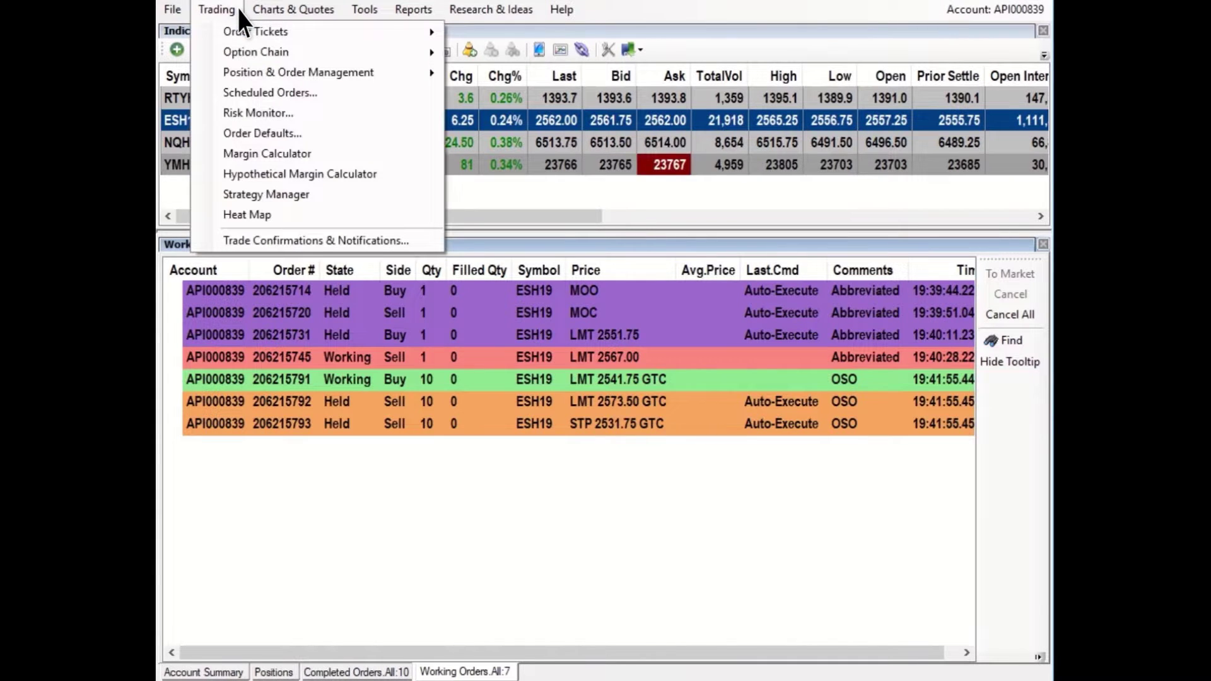
{"action": "mouse_move", "coordinate": [401, 67]}
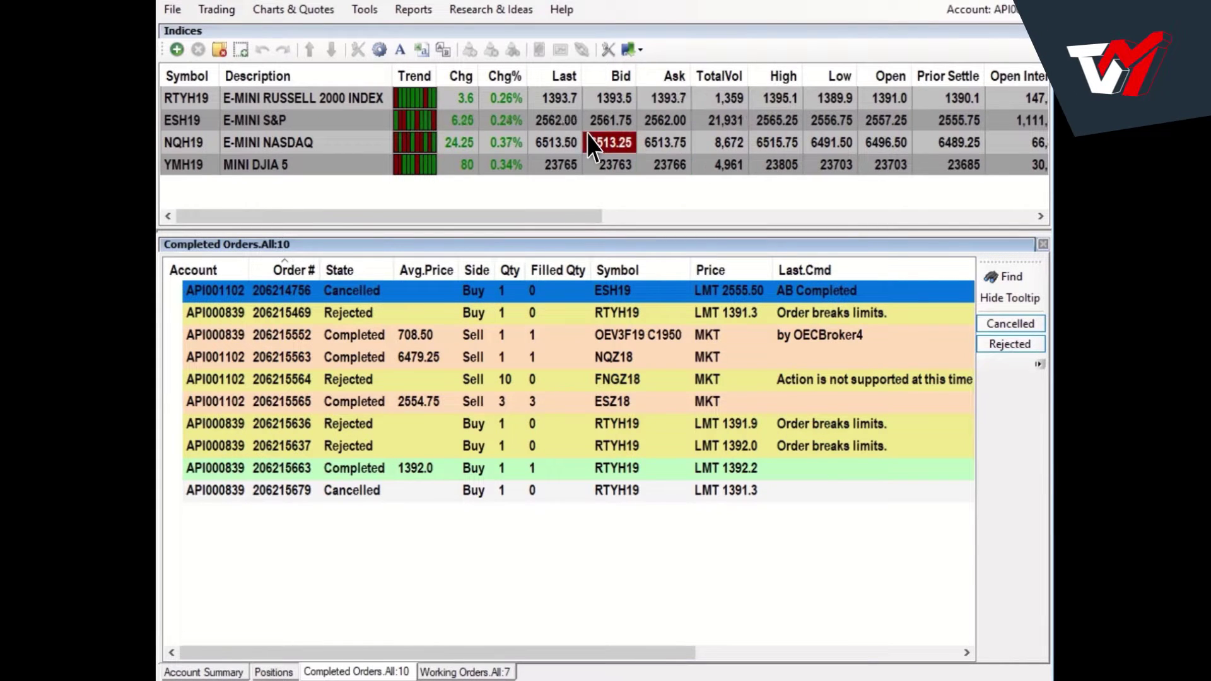
{"action": "key", "text": "Down"}
{"action": "key", "text": "Down"}
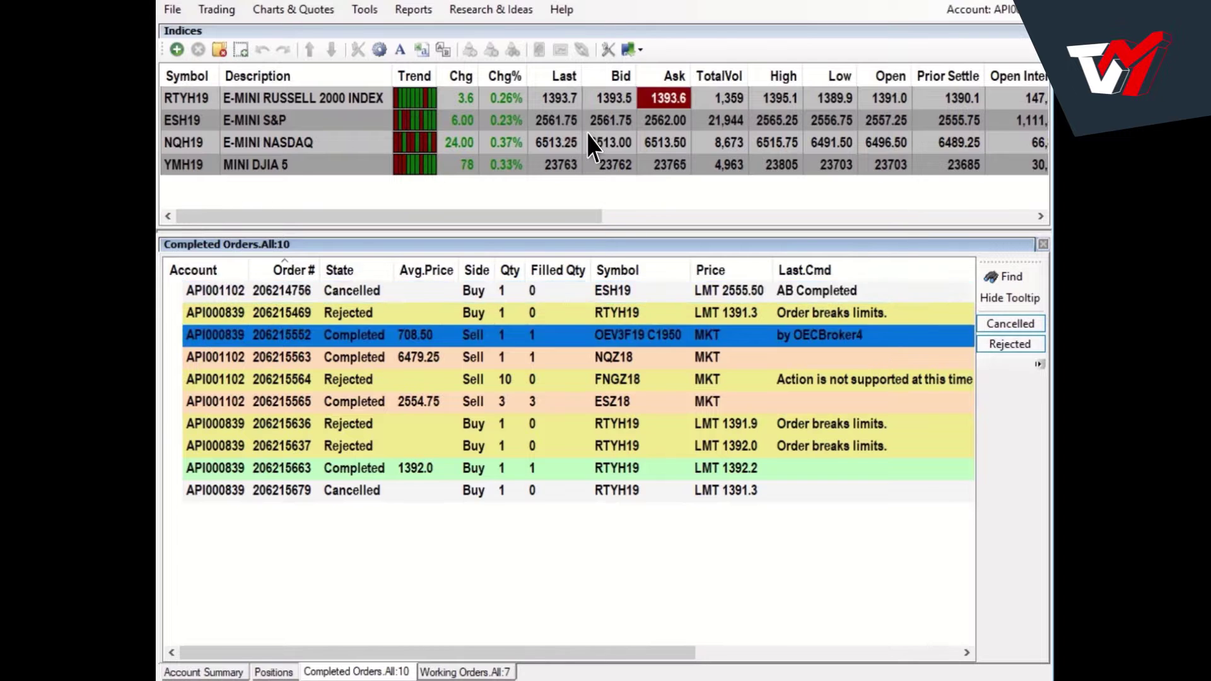
{"action": "key", "text": "Up"}
{"action": "key", "text": "Up"}
{"action": "key", "text": "Down"}
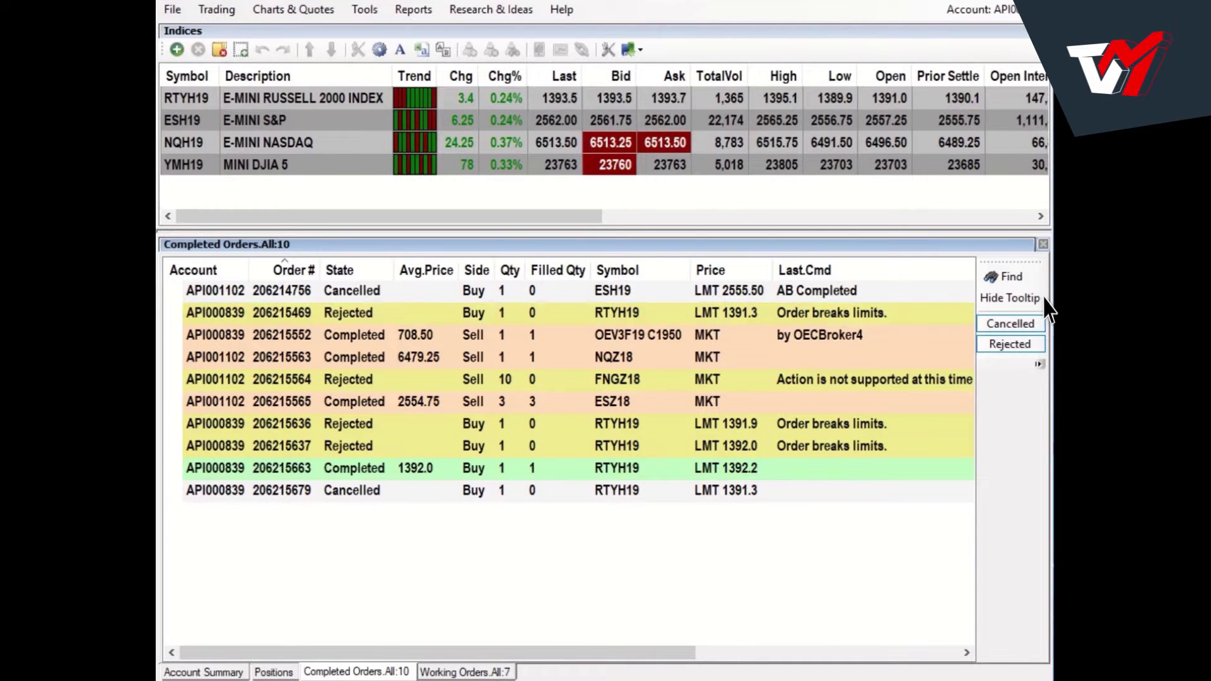
{"action": "left_click", "coordinate": [1008, 301]}
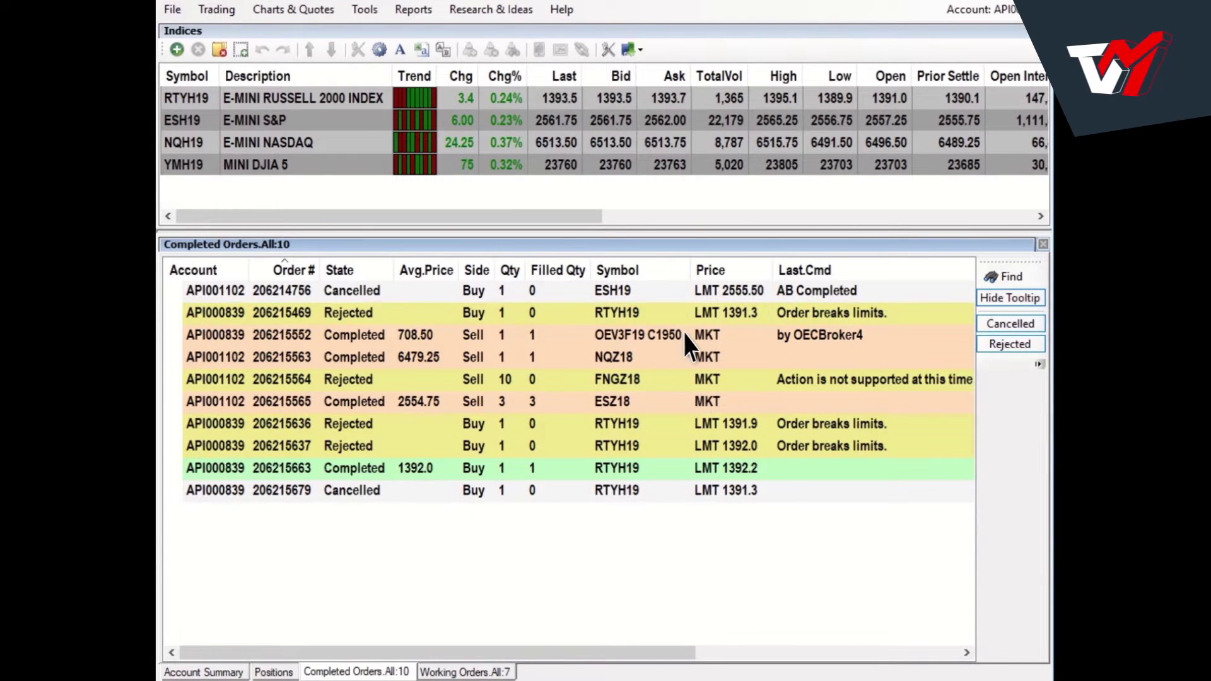
{"action": "left_click", "coordinate": [985, 298]}
{"action": "mouse_move", "coordinate": [776, 323]}
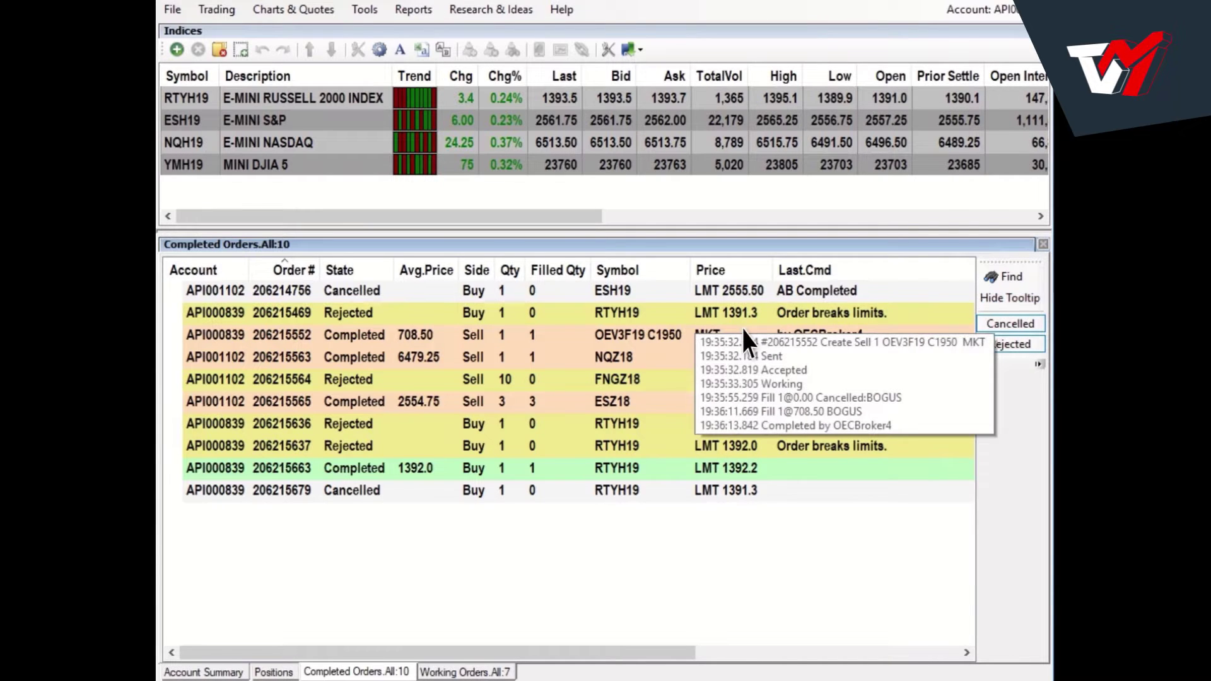
{"action": "left_click", "coordinate": [1041, 324]}
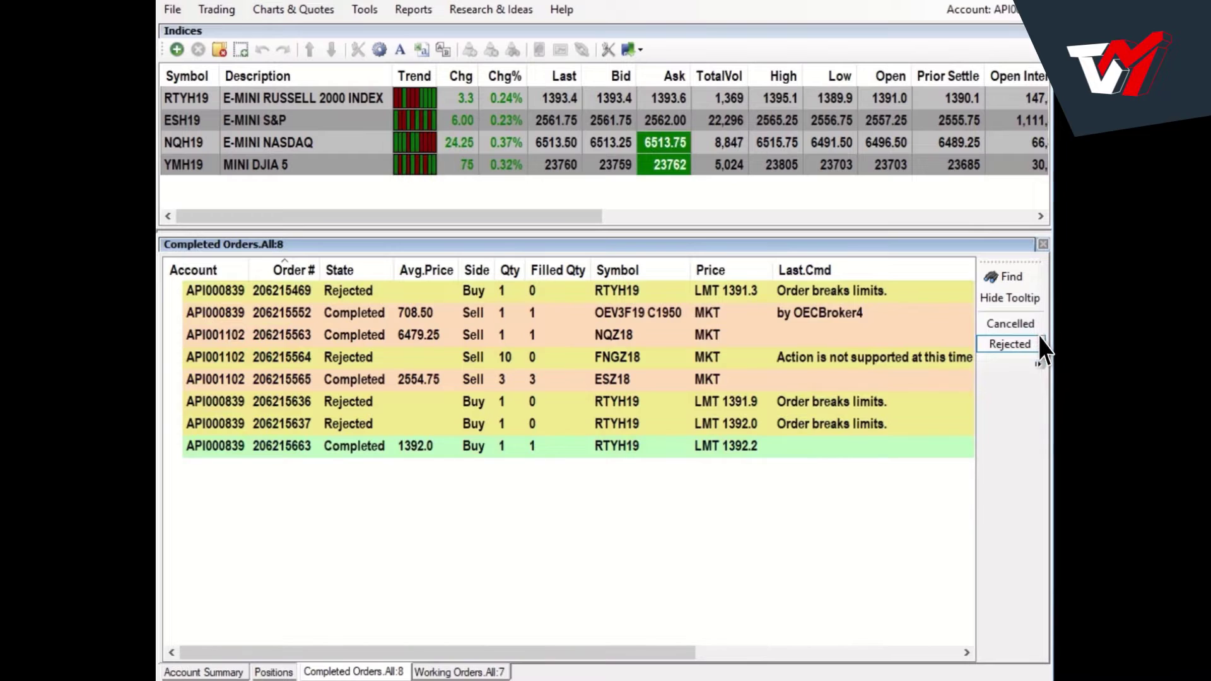
{"action": "left_click", "coordinate": [1041, 344]}
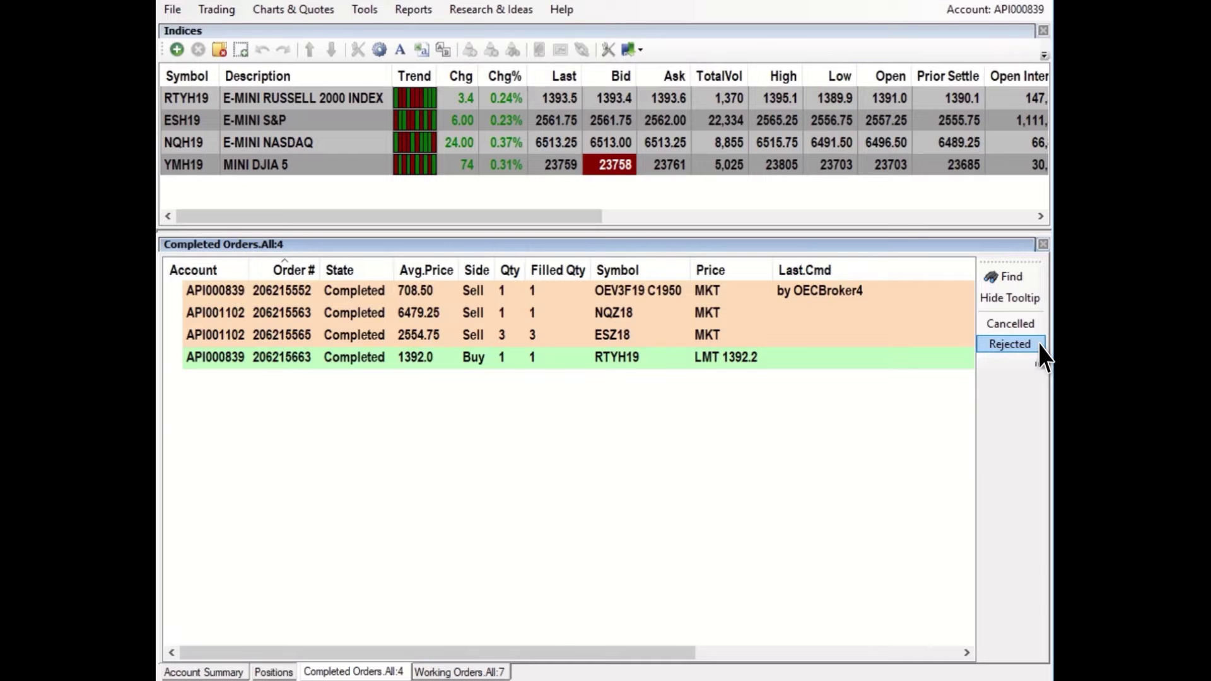
{"action": "left_click", "coordinate": [1040, 345]}
{"action": "left_click", "coordinate": [1042, 325]}
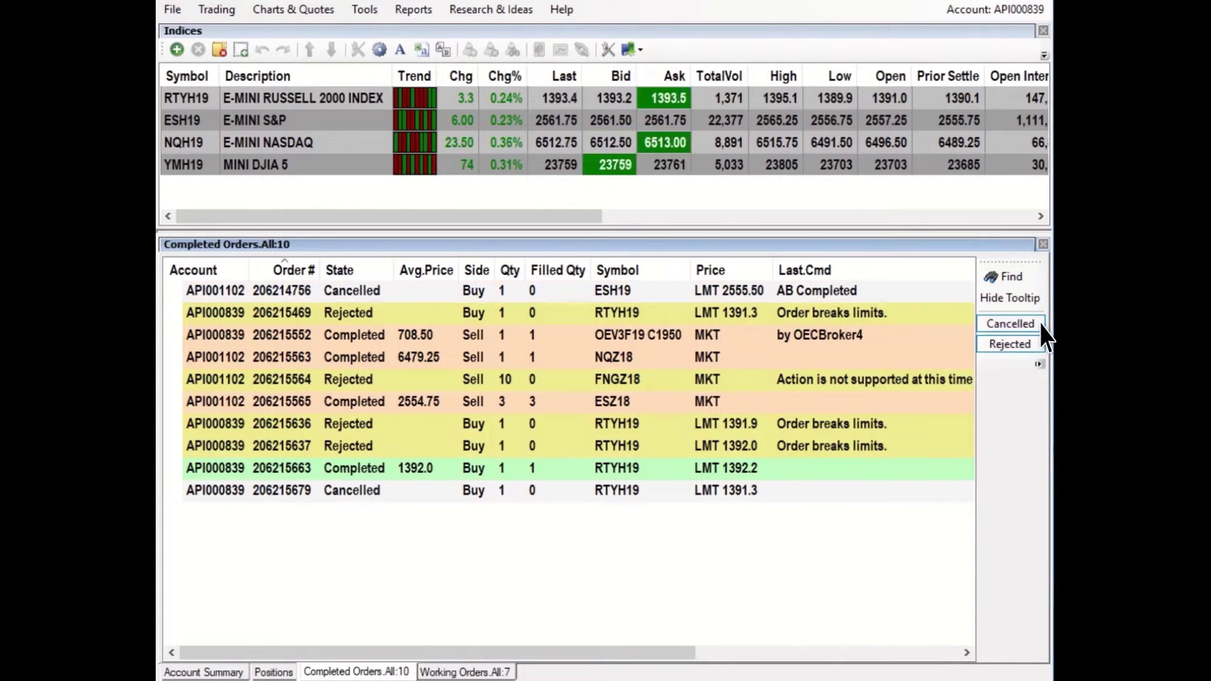
Open Column Setup for completed orders, then add and remove the OSO column.
{"action": "right_click", "coordinate": [564, 446]}
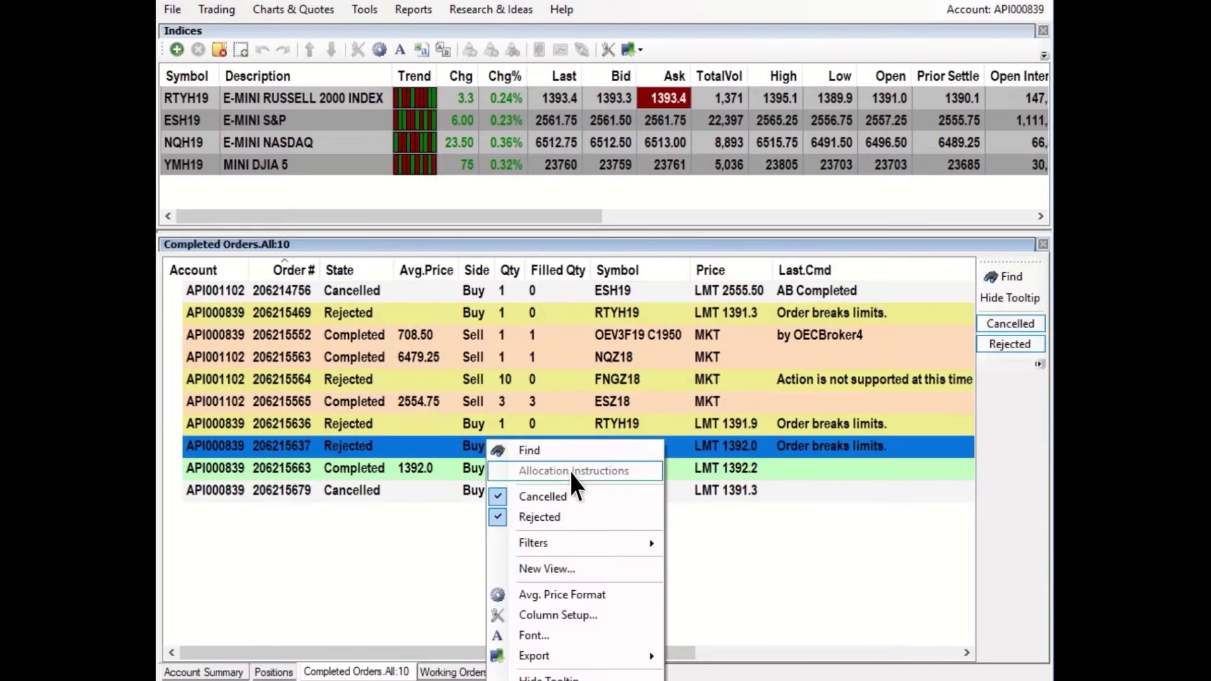
{"action": "left_click", "coordinate": [602, 615]}
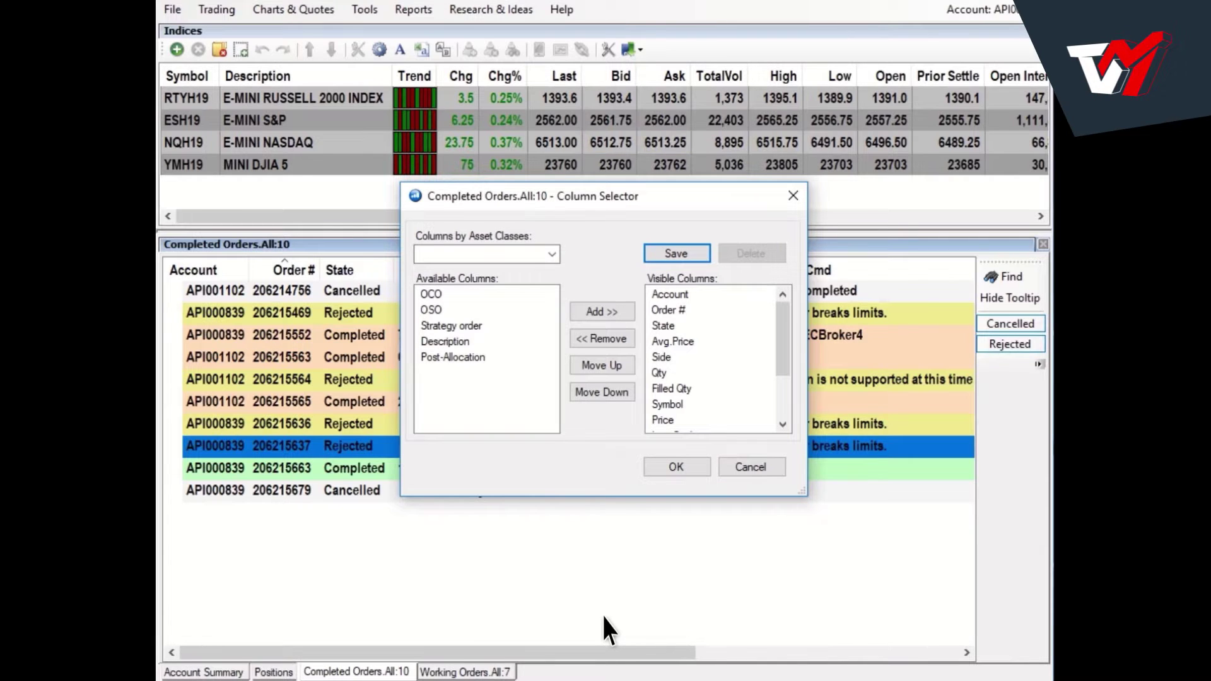
{"action": "left_click", "coordinate": [459, 309]}
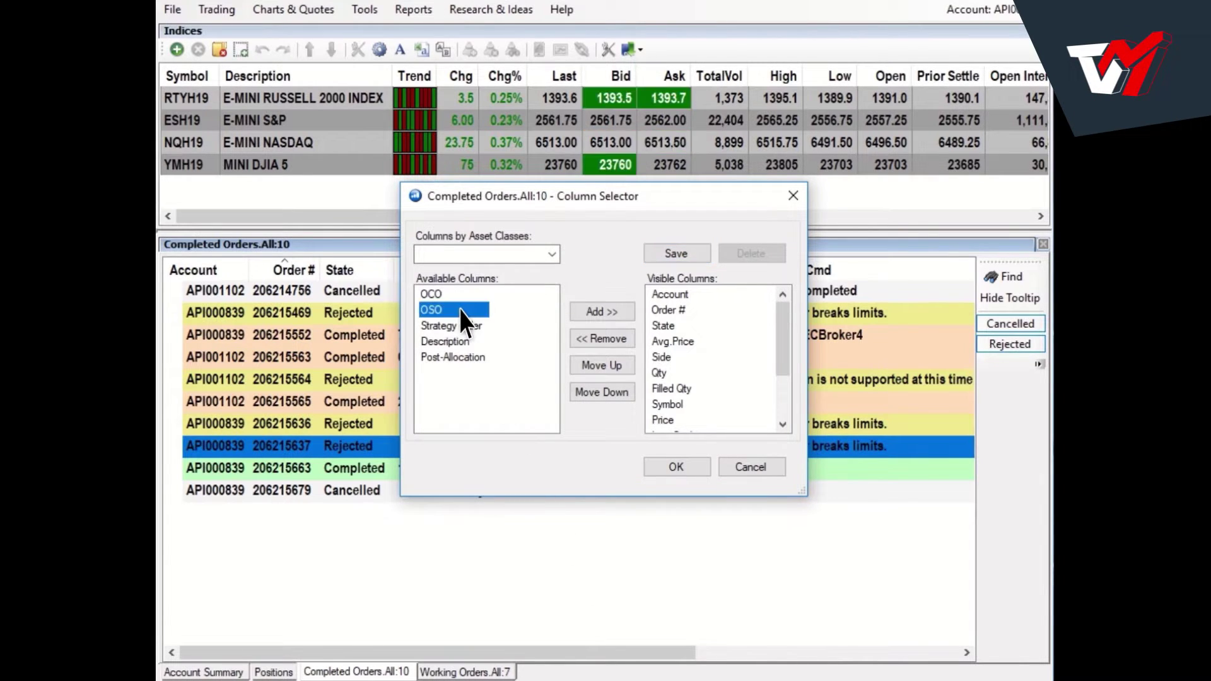
{"action": "left_click", "coordinate": [576, 308]}
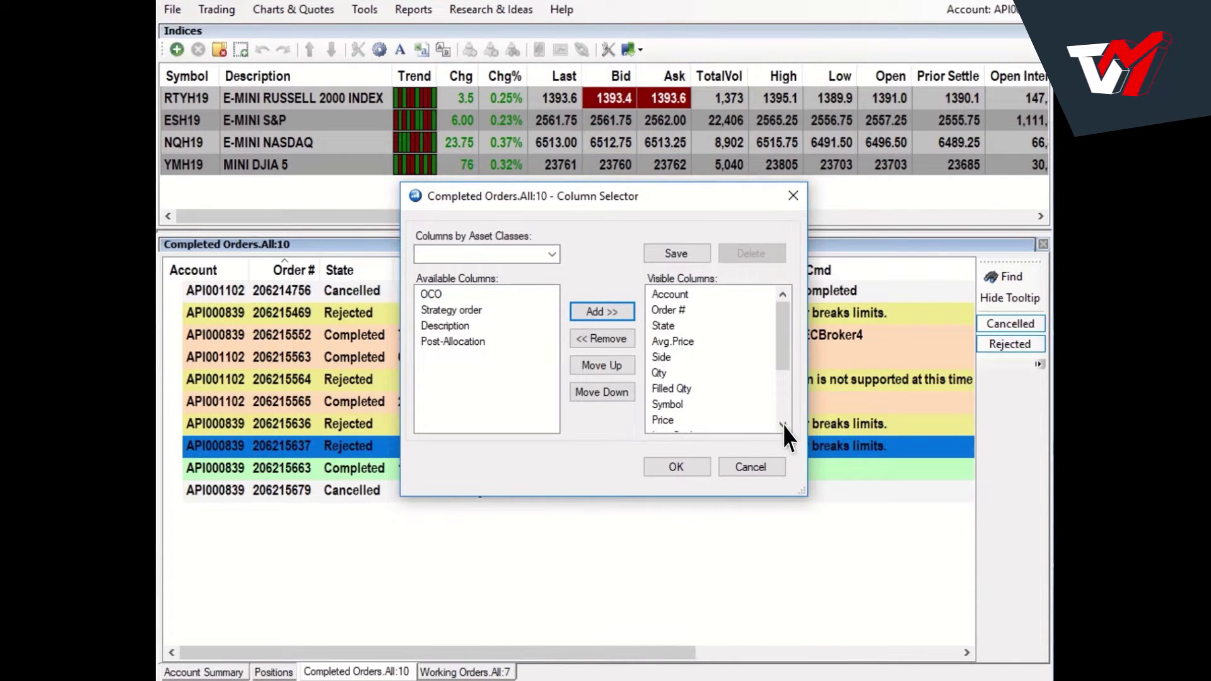
{"action": "scroll", "coordinate": [782, 424], "scroll_direction": "down", "scroll_amount": 2}
{"action": "left_click", "coordinate": [698, 418]}
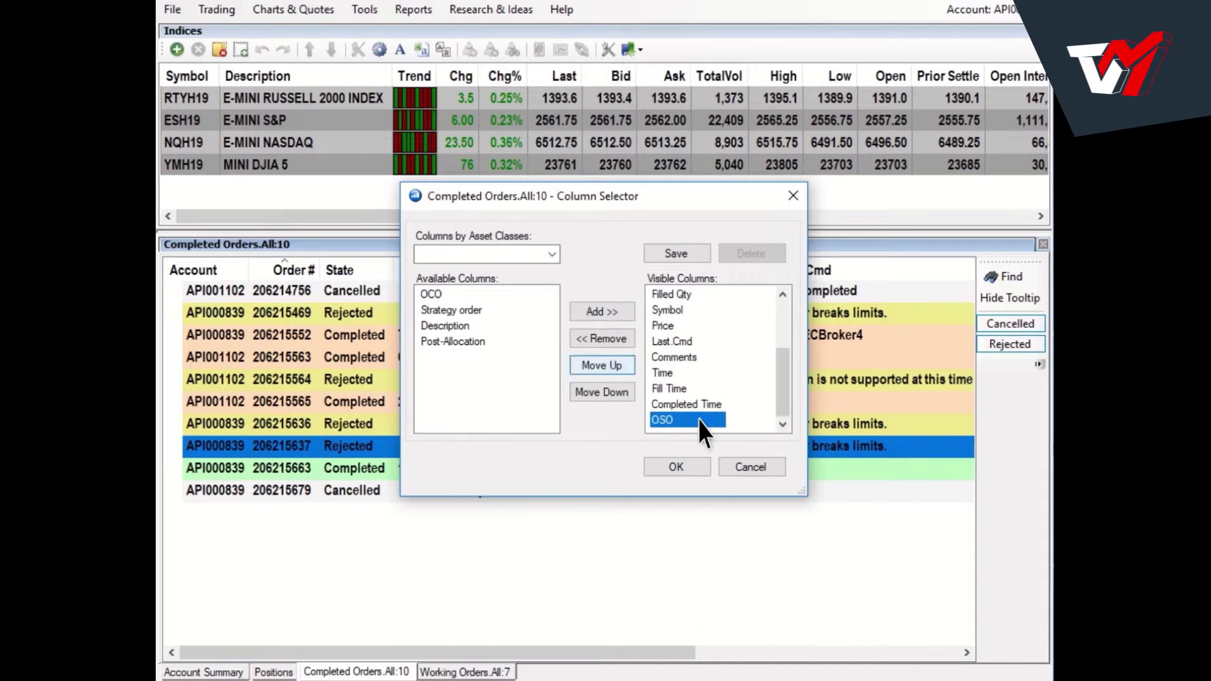
{"action": "left_click", "coordinate": [627, 339]}
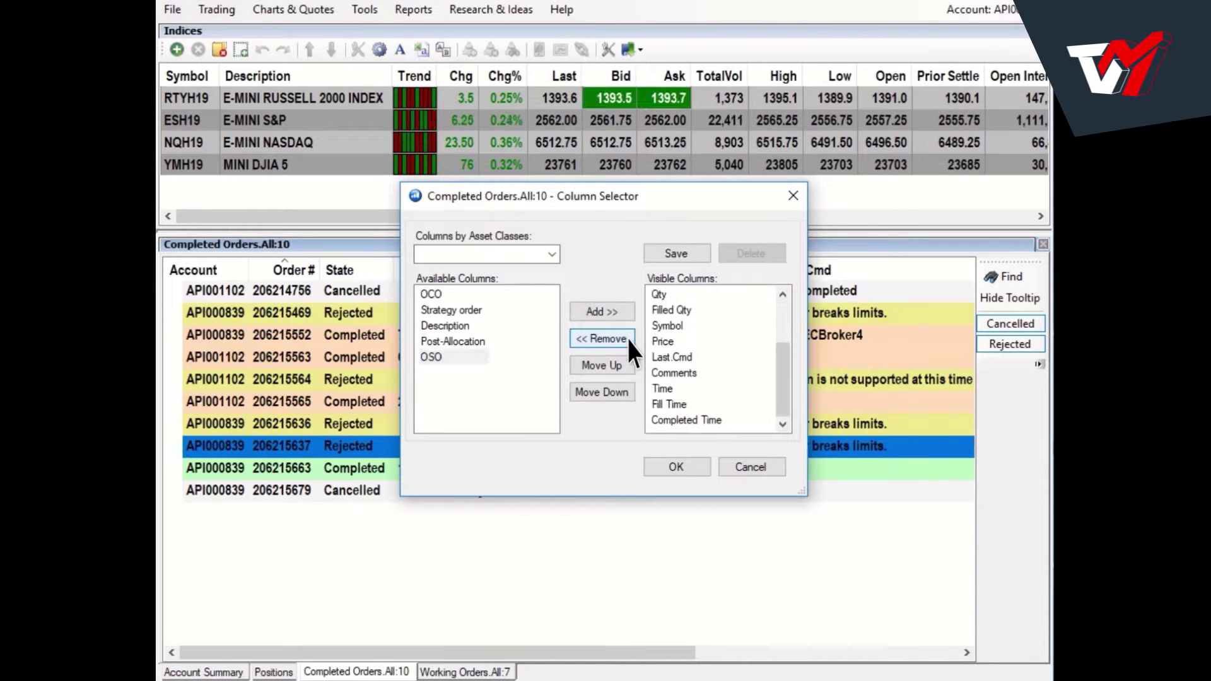
Move the Account column down one place and back to first position.
{"action": "left_click", "coordinate": [700, 294]}
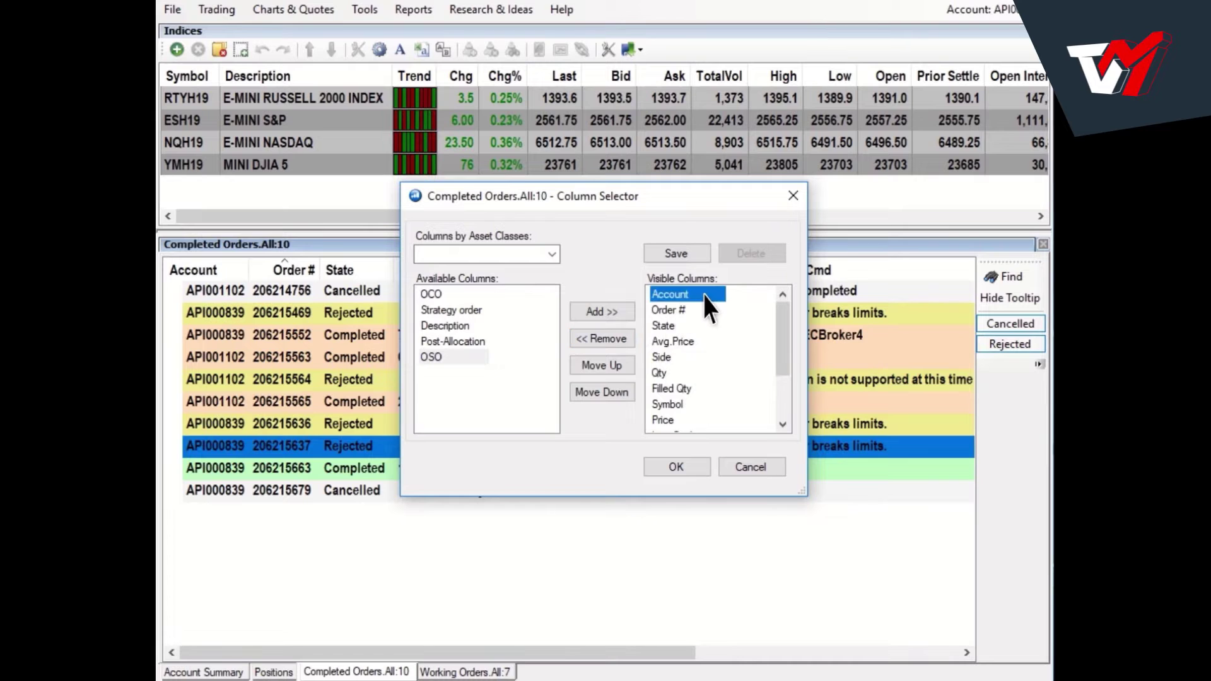
{"action": "left_click", "coordinate": [628, 386]}
{"action": "left_click", "coordinate": [627, 361]}
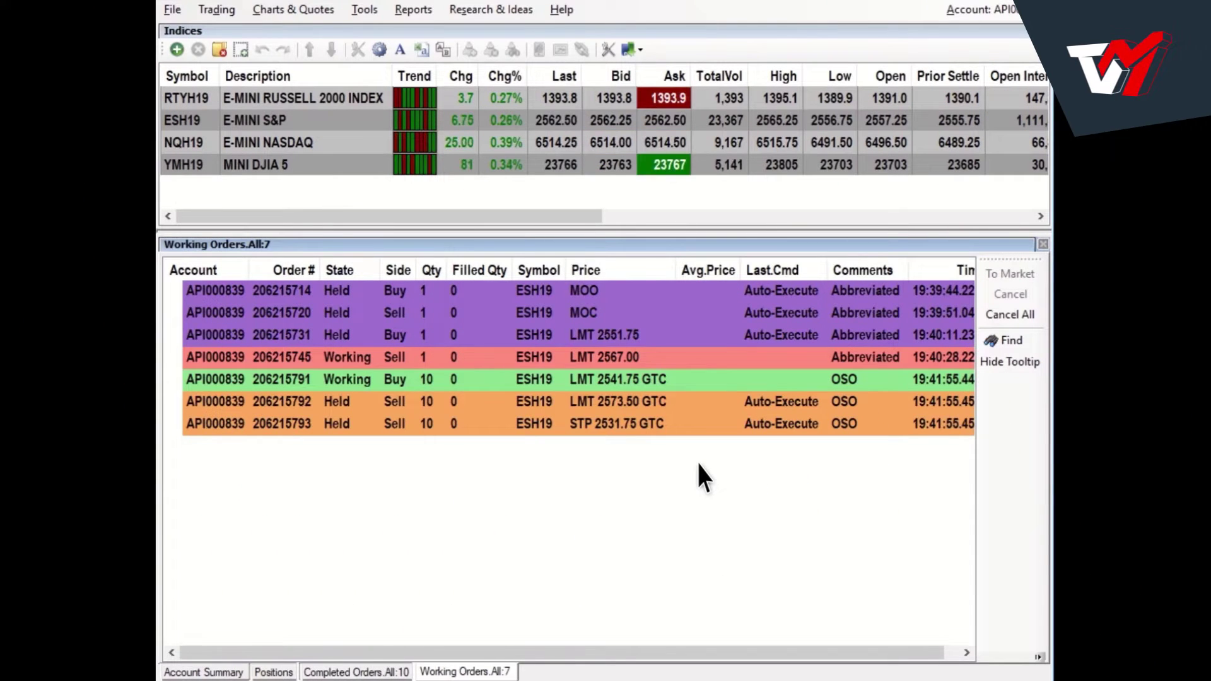
Select the LMT 2567.00 sell, LMT 2551.75 buy and top MOO buy order rows.
{"action": "left_click", "coordinate": [482, 360]}
{"action": "left_click", "coordinate": [480, 337]}
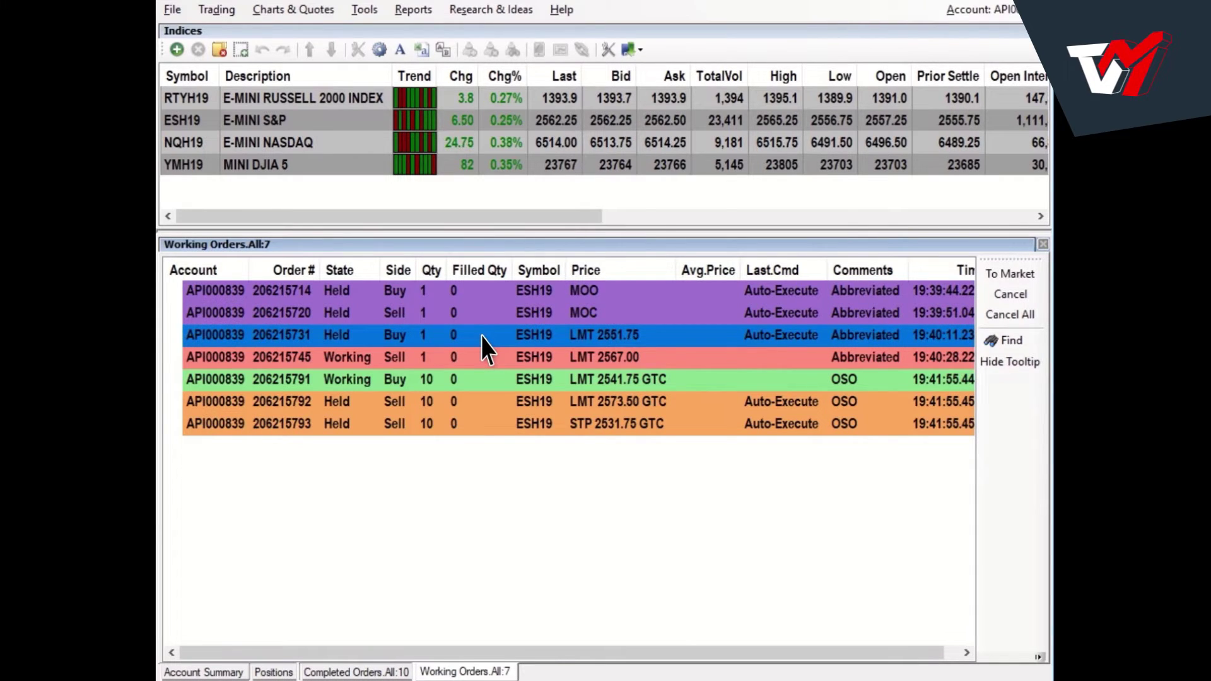
{"action": "left_click", "coordinate": [483, 291]}
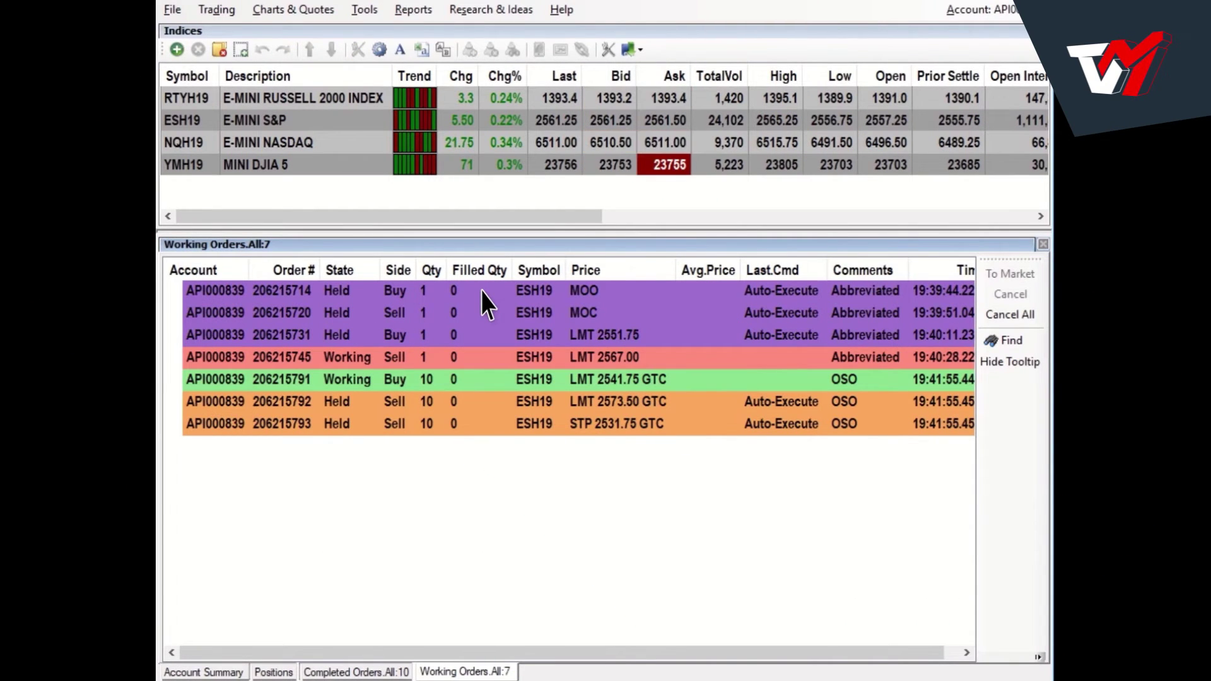
Change the GTC buy quantity from 10 to 11 and the 2551.75 buy limit to 2551.50.
{"action": "left_click", "coordinate": [427, 380]}
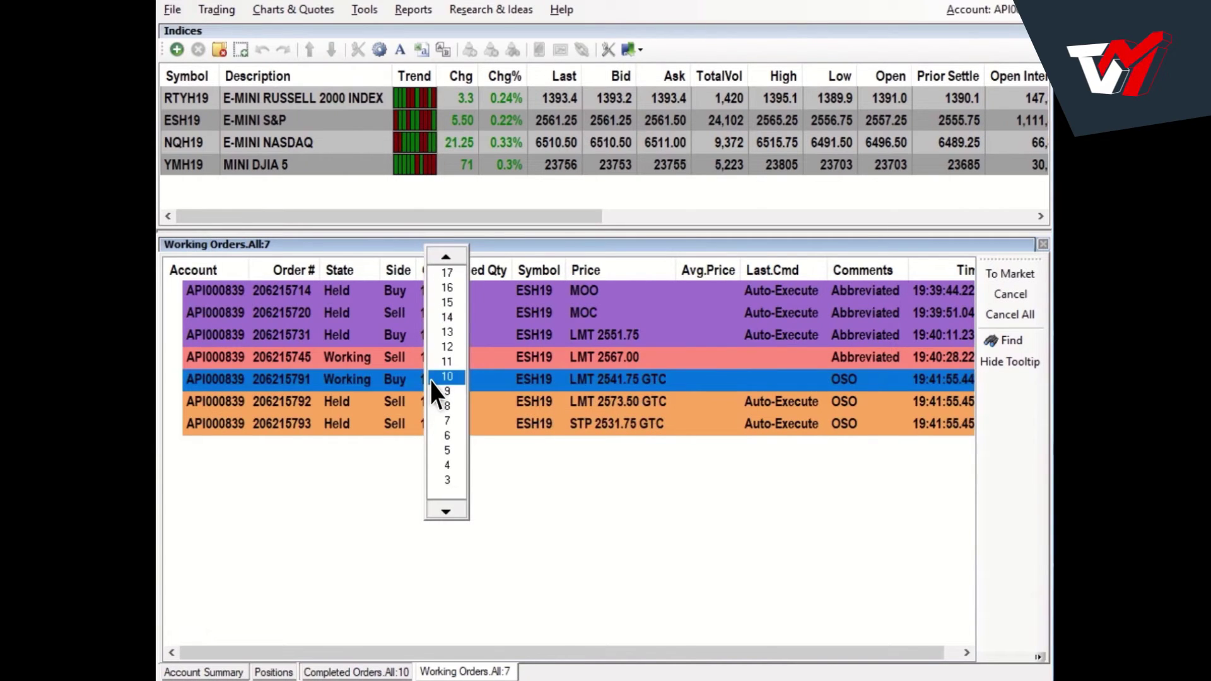
{"action": "left_click", "coordinate": [433, 364]}
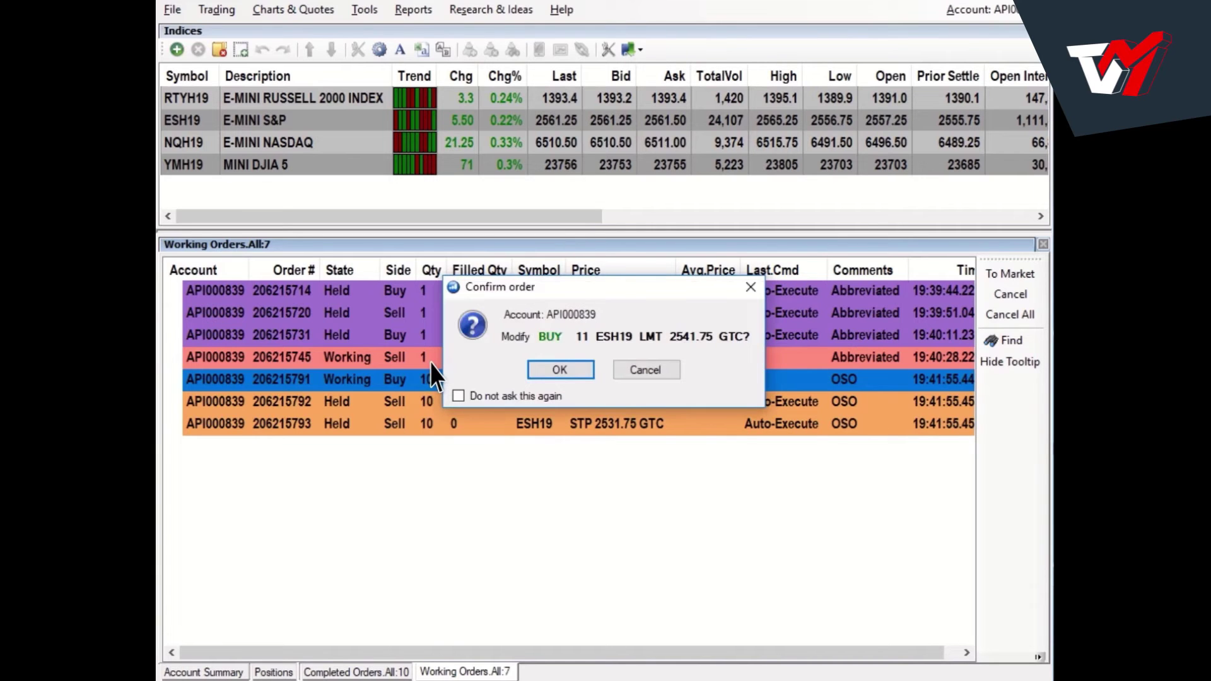
{"action": "left_click", "coordinate": [571, 368]}
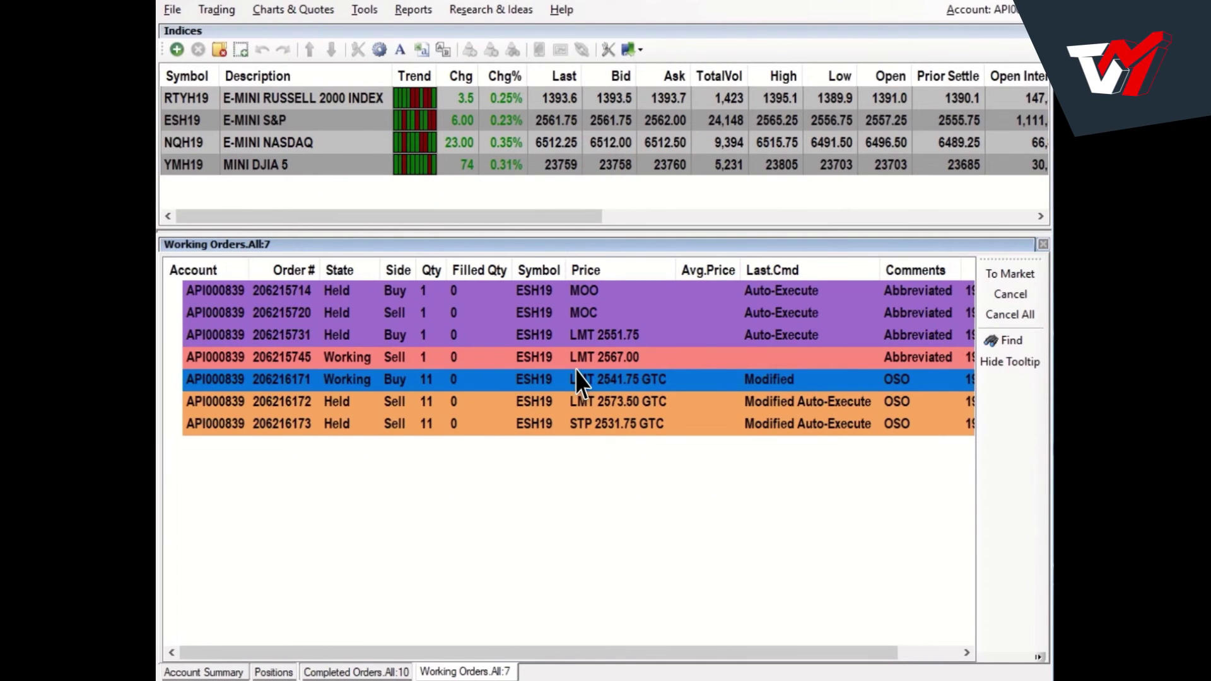
{"action": "left_click", "coordinate": [578, 335]}
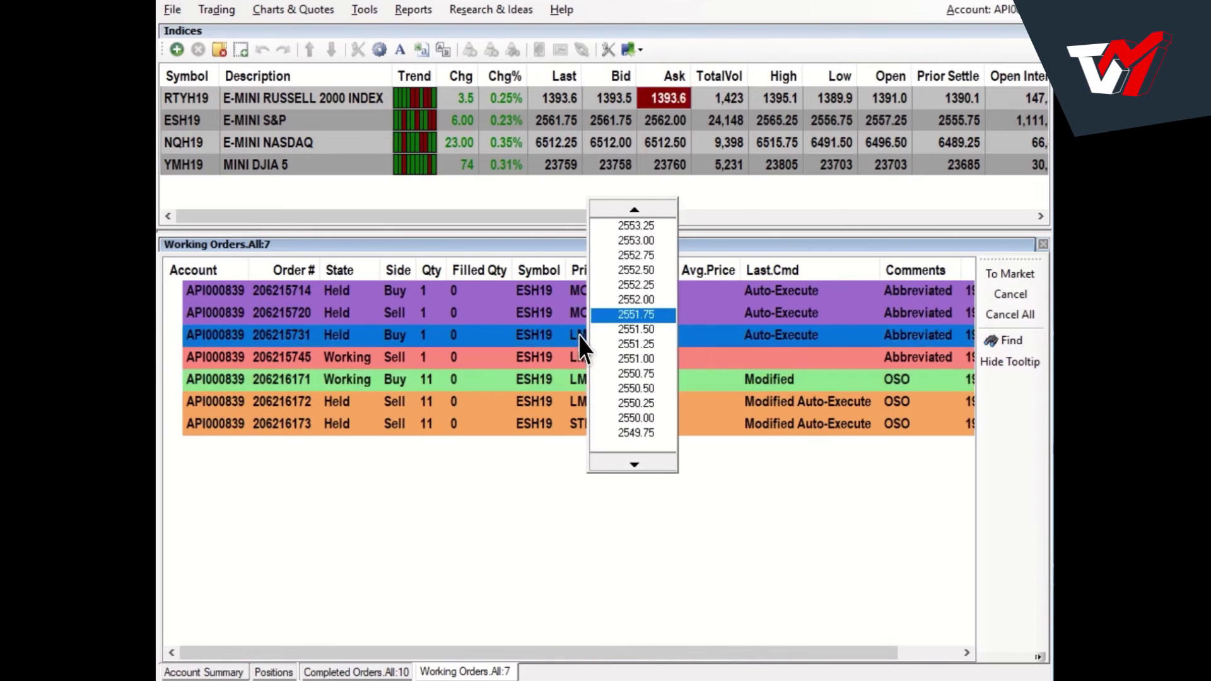
{"action": "left_click", "coordinate": [600, 329]}
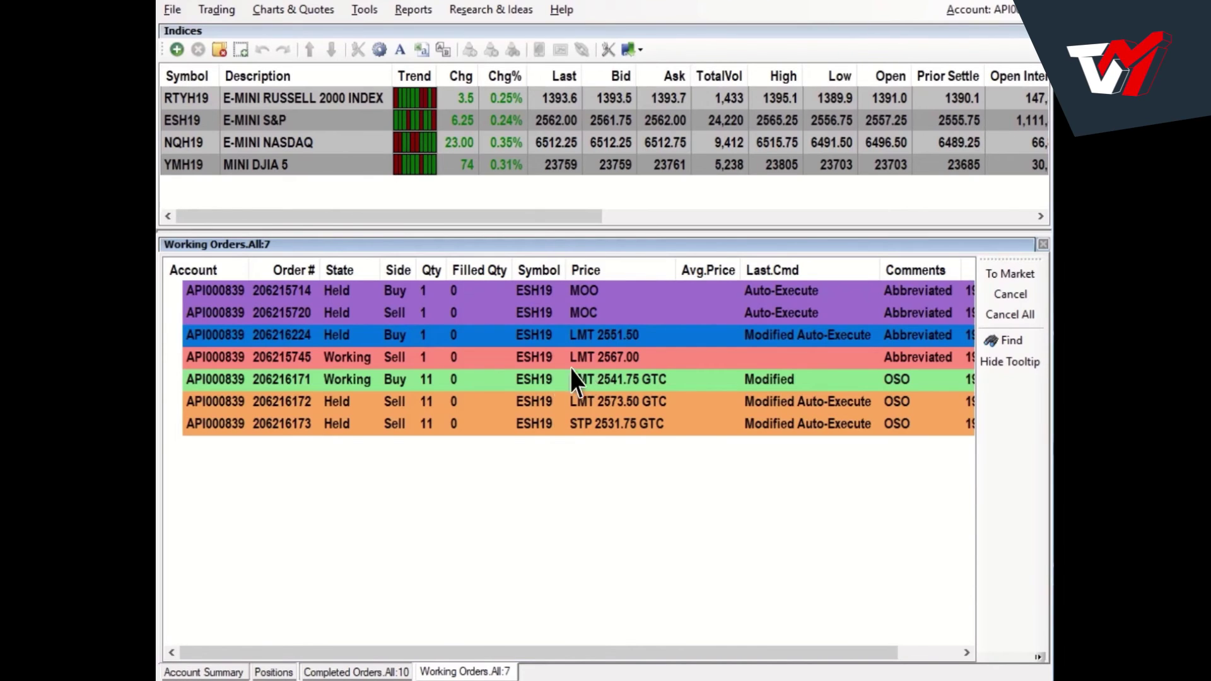
Cancel the working LMT 2567.00 sell order, answering Yes to the warning.
{"action": "right_click", "coordinate": [458, 362]}
{"action": "left_click", "coordinate": [448, 410]}
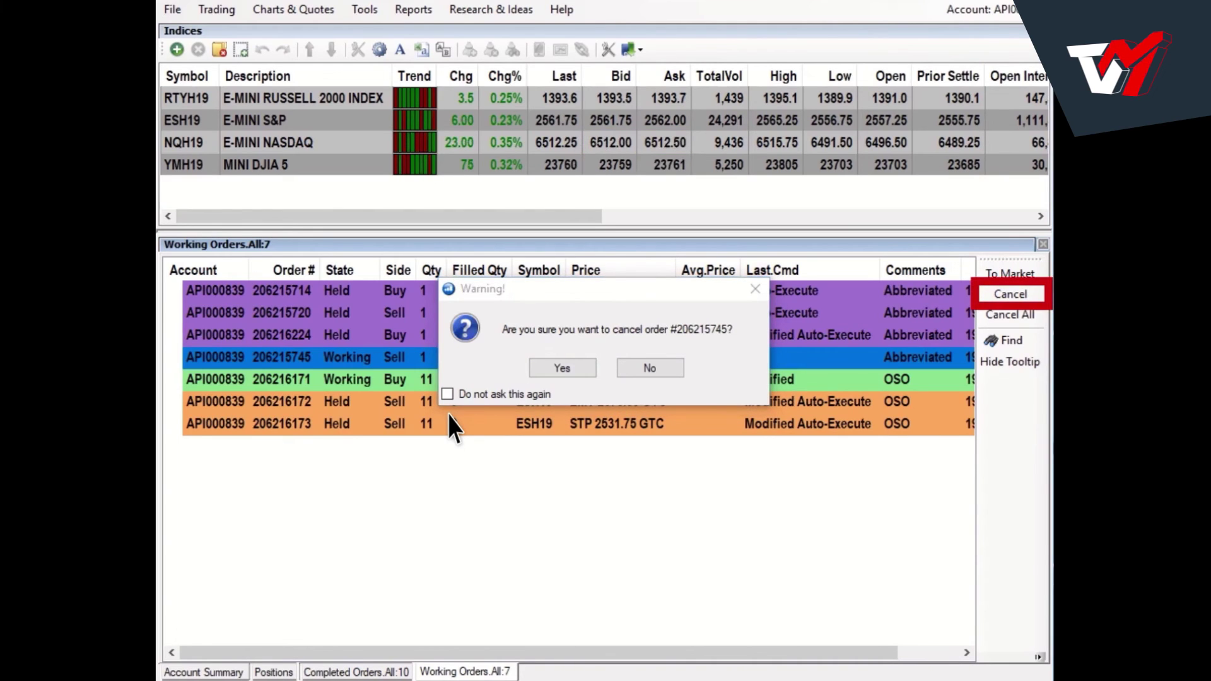
{"action": "left_click", "coordinate": [559, 372]}
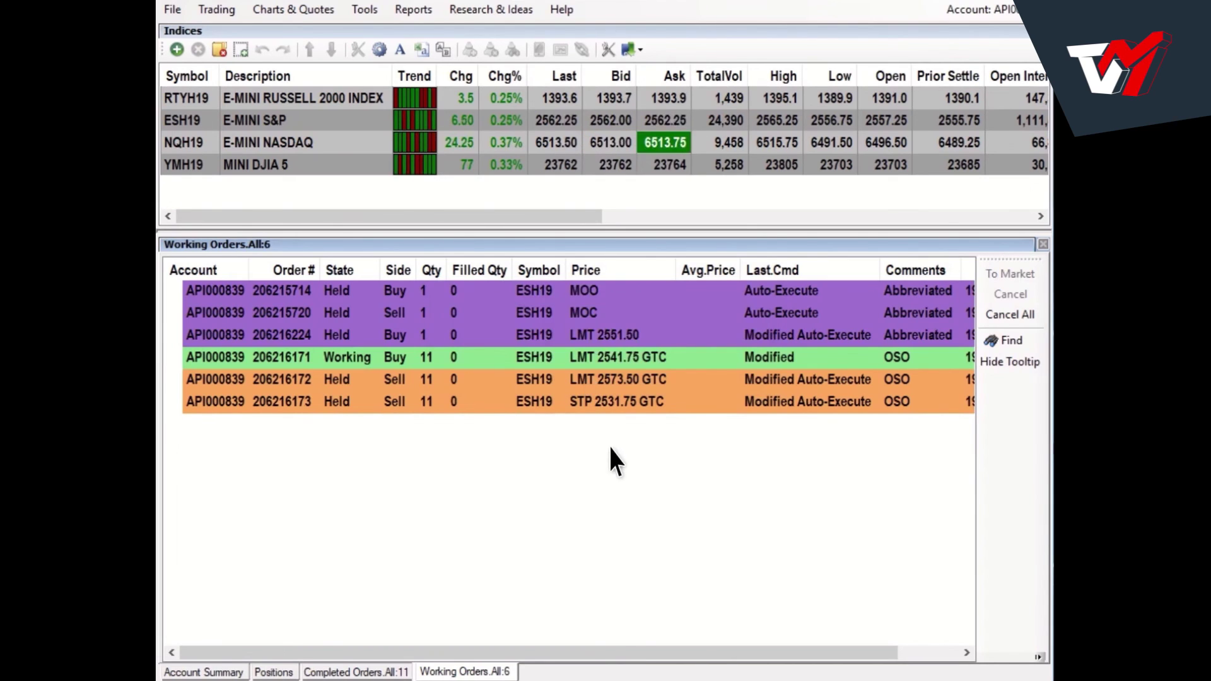
{"action": "right_click", "coordinate": [617, 469]}
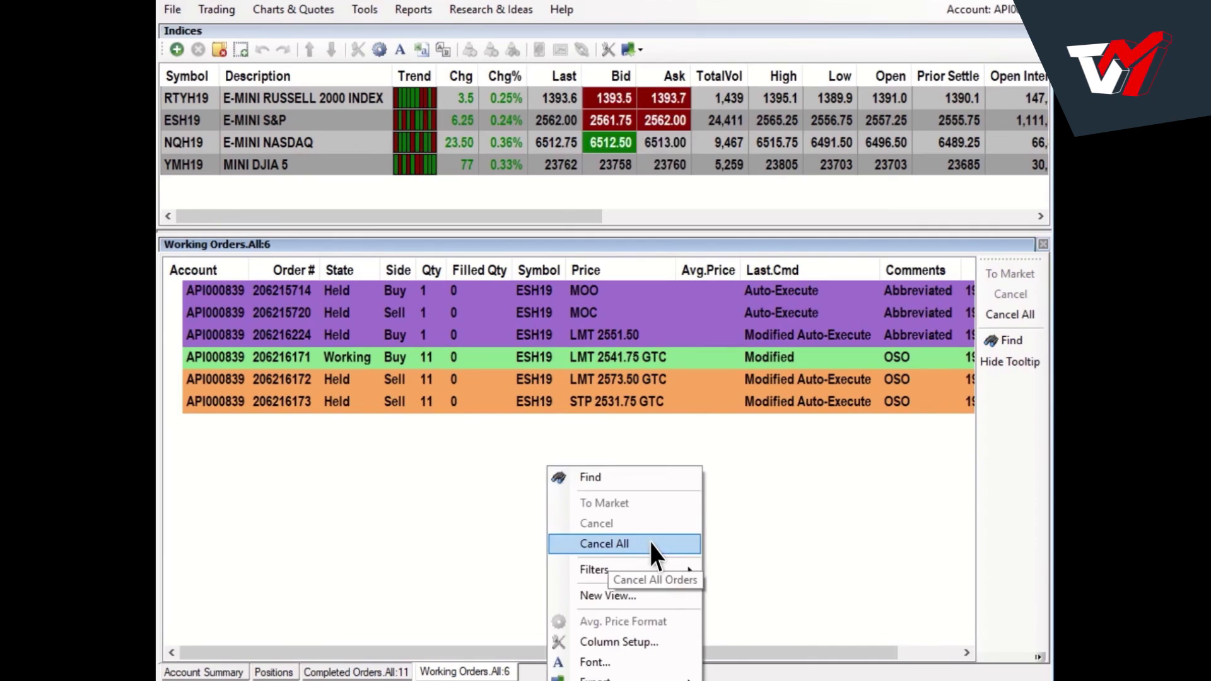